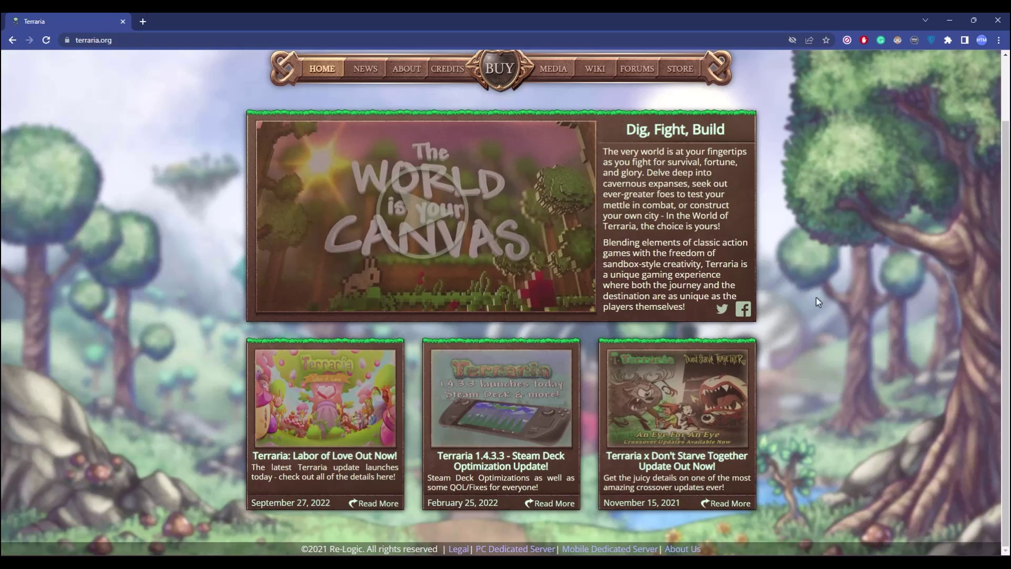
Scroll the terraria.org home page down to the footer with the PC Dedicated Server link.
scroll(869, 308, "up", 2)
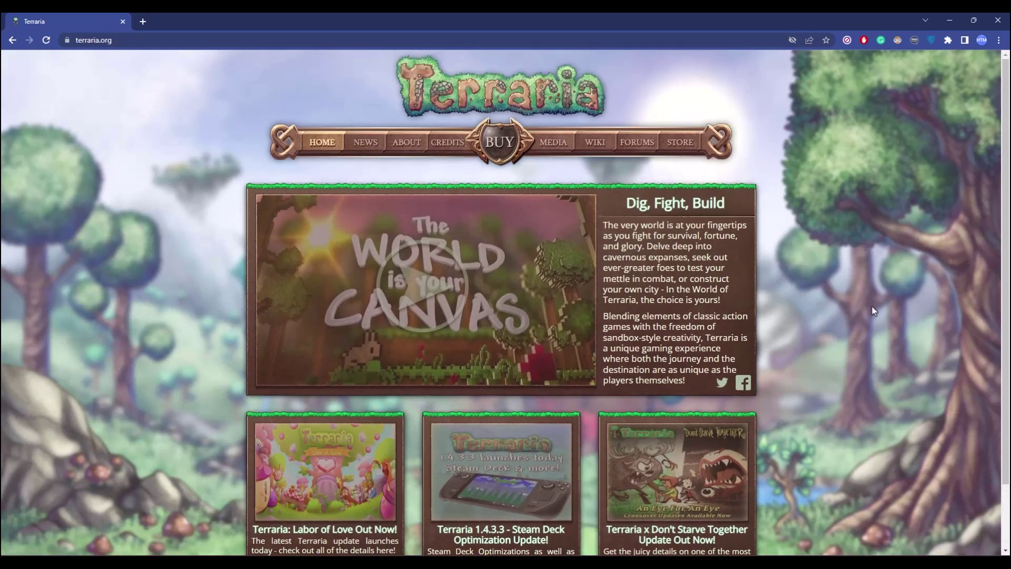
scroll(874, 310, "down", 1)
scroll(873, 310, "down", 1)
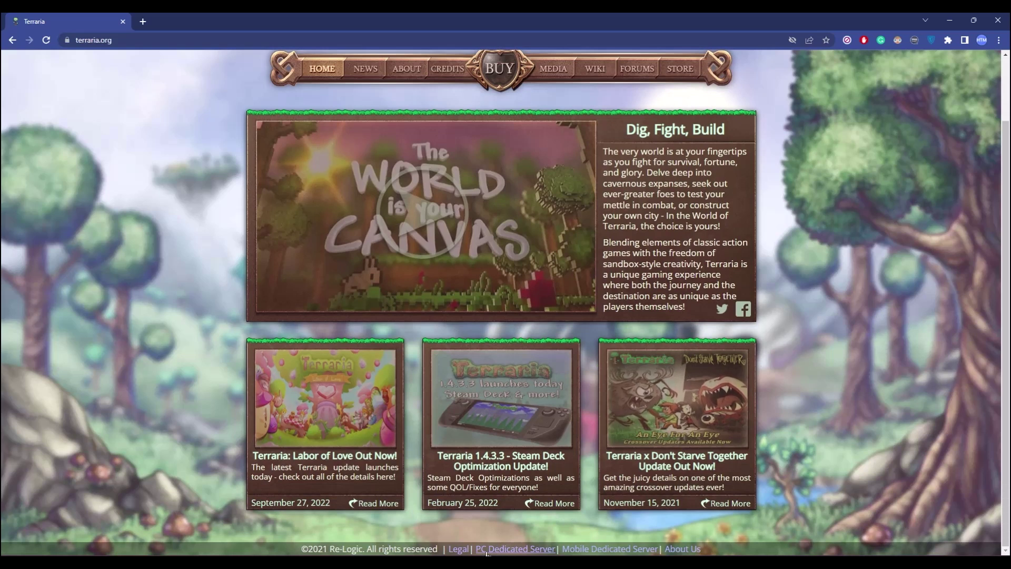
Resolve the duplicate-link prompt and download terraria-server-1449.zip (42.56 MB) to Downloads\Compressed.
left_click(523, 549)
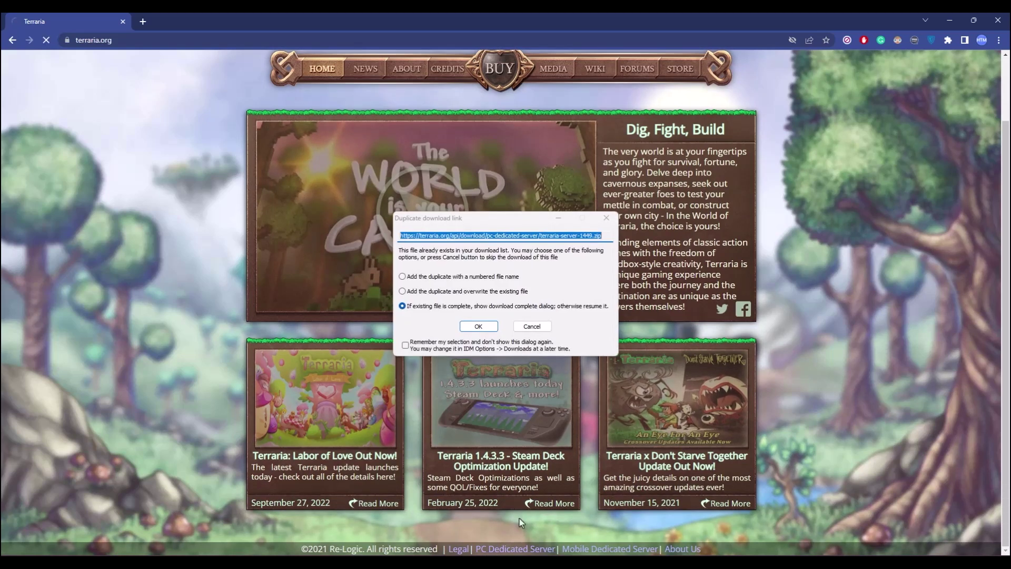
left_click(476, 325)
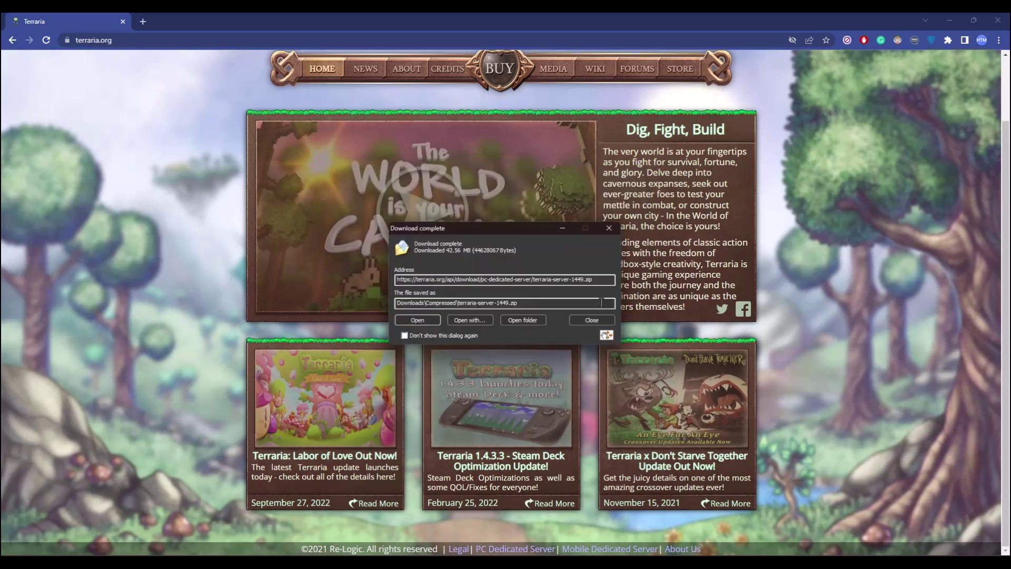
Minimize Chrome and Steam and dismiss the download-complete window to reach the desktop.
left_click(952, 19)
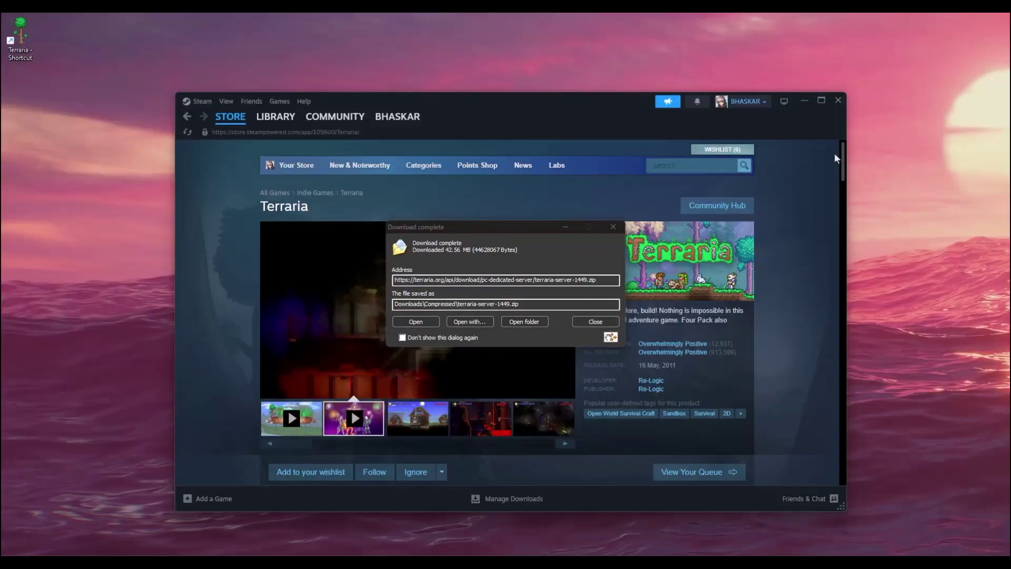
left_click(809, 100)
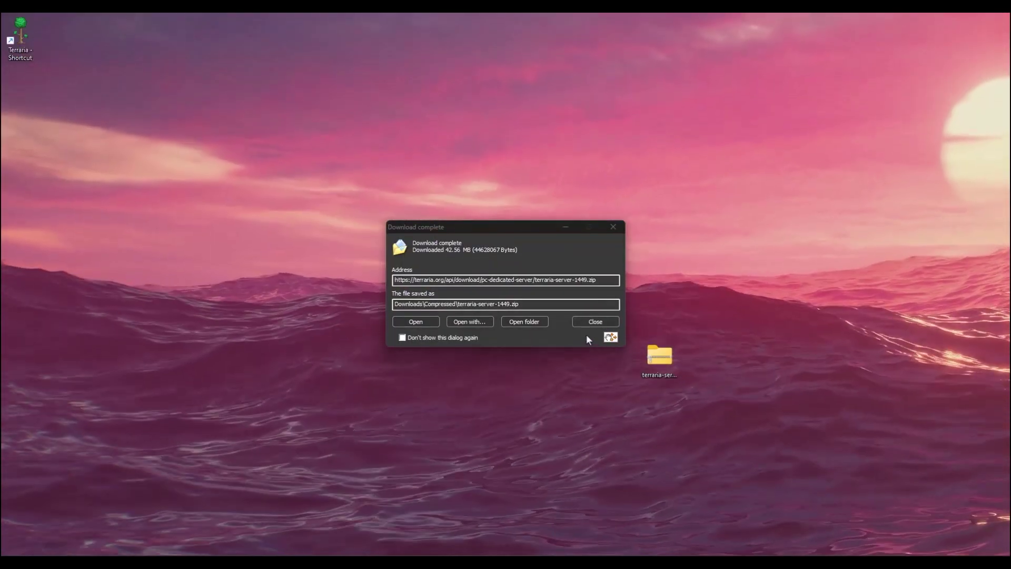
left_click(596, 321)
Extract the server zip with WinRAR into a terraria-server-1449 folder and open it.
left_click_drag(660, 357, 524, 364)
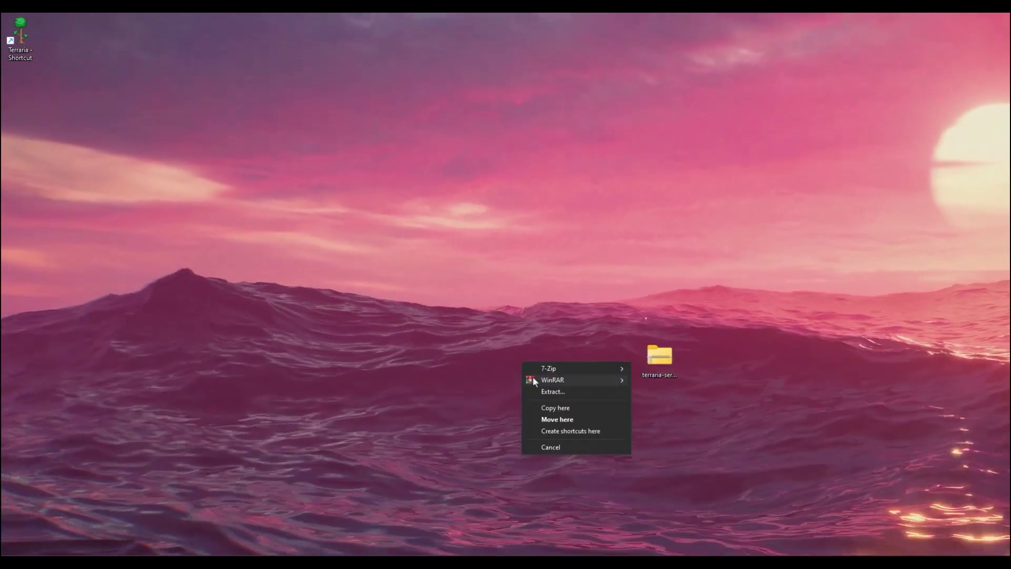
mouse_move(570, 375)
left_click(684, 402)
left_click_drag(20, 85, 421, 316)
double_click(412, 306)
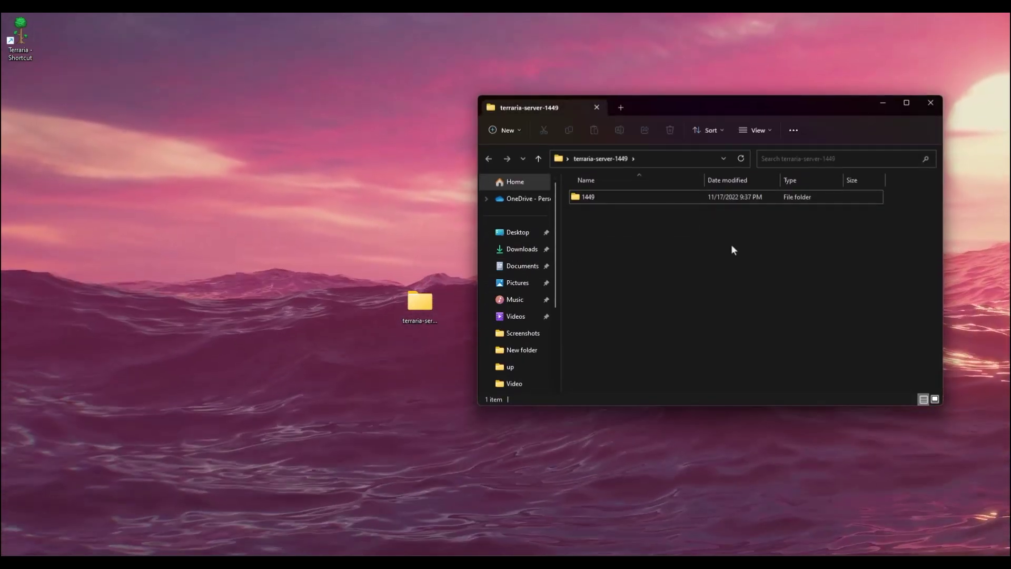
Open the 1449 folder, then its Windows subfolder containing TerrariaServer and serverconfig.
double_click(605, 200)
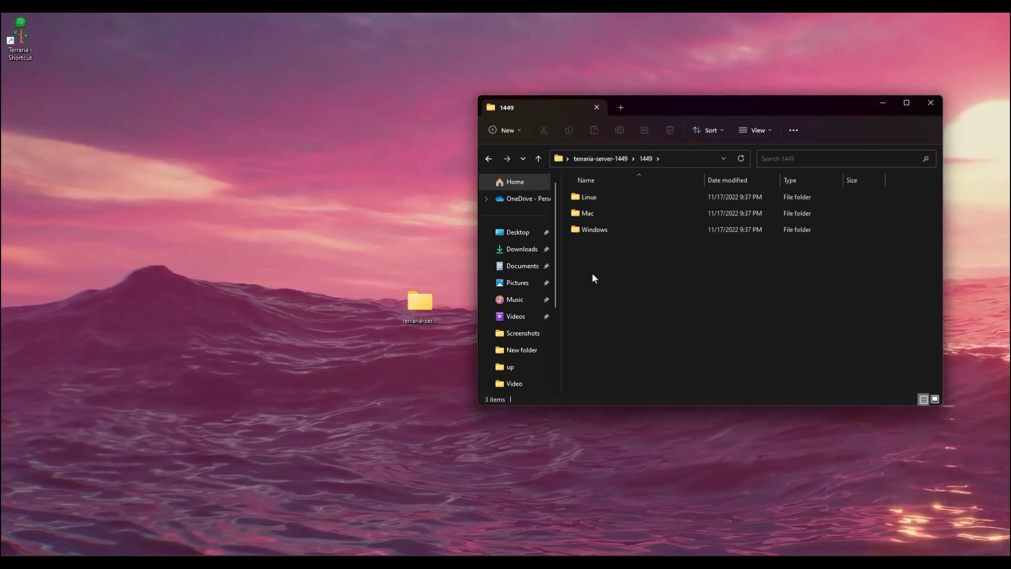
left_click_drag(592, 273, 627, 194)
left_click(629, 286)
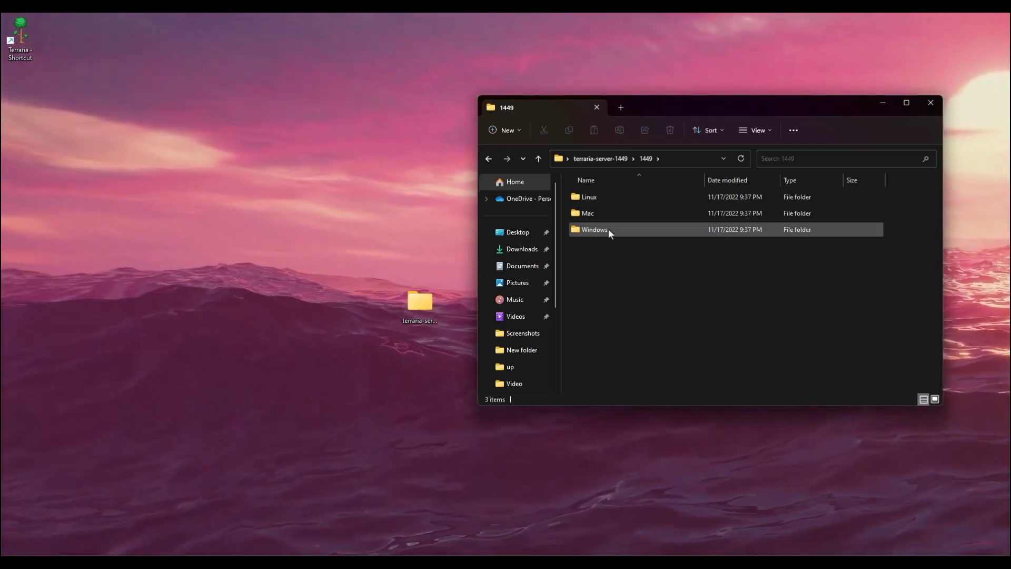
double_click(609, 229)
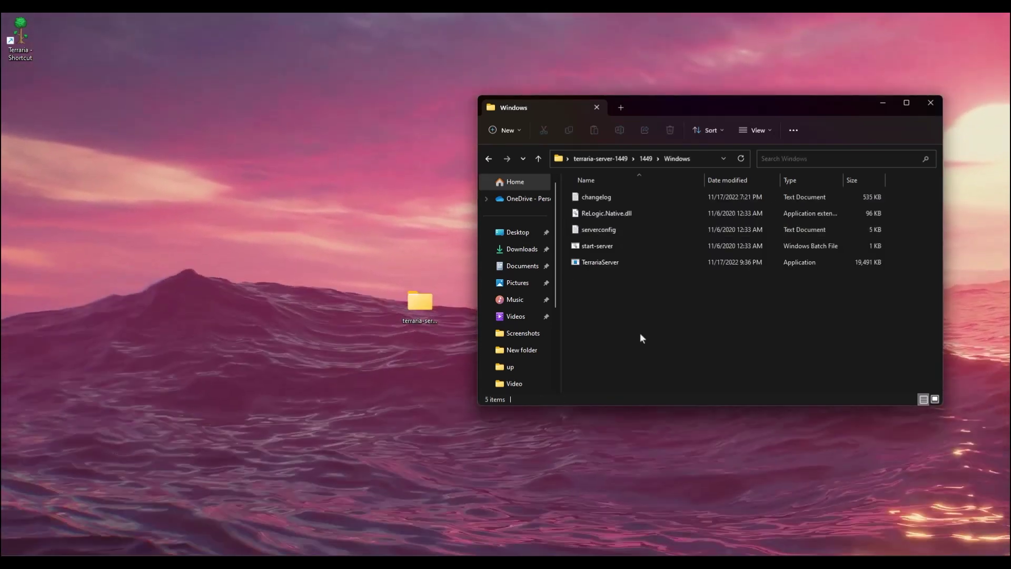
right_click(635, 289)
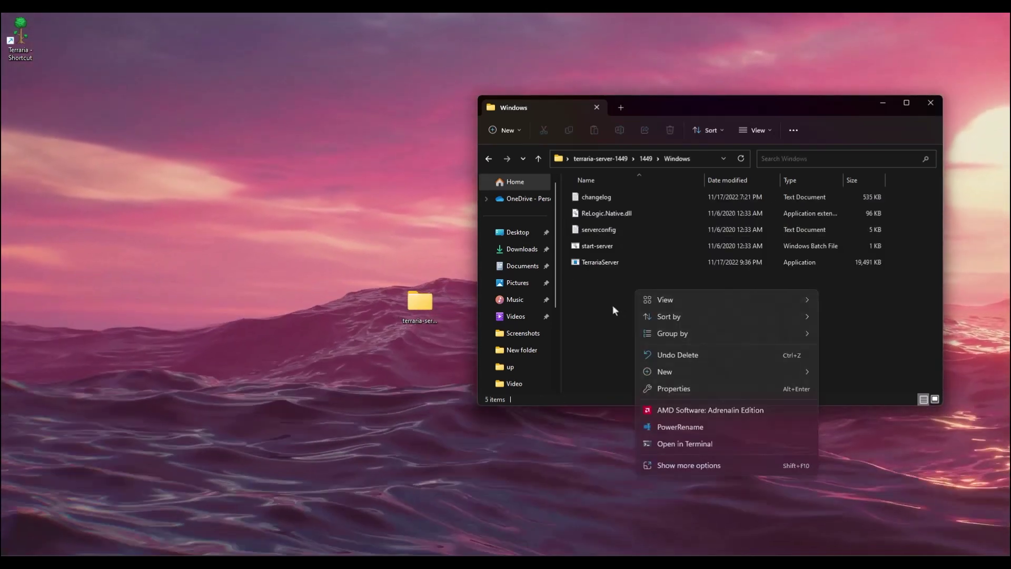
Create a shortcut to TerrariaServer via Show more options > Create shortcut.
left_click(612, 306)
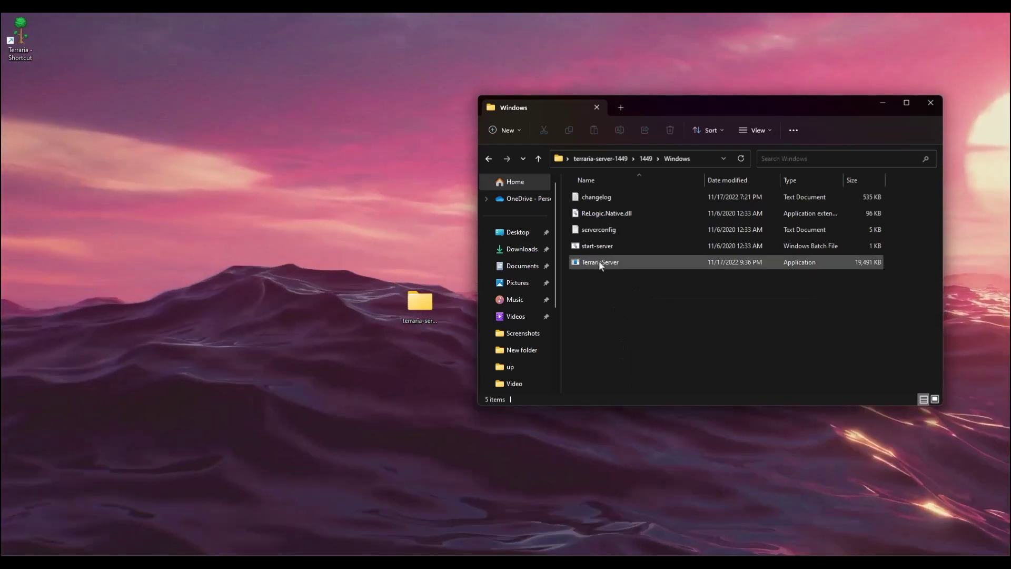
left_click(611, 262)
right_click(617, 262)
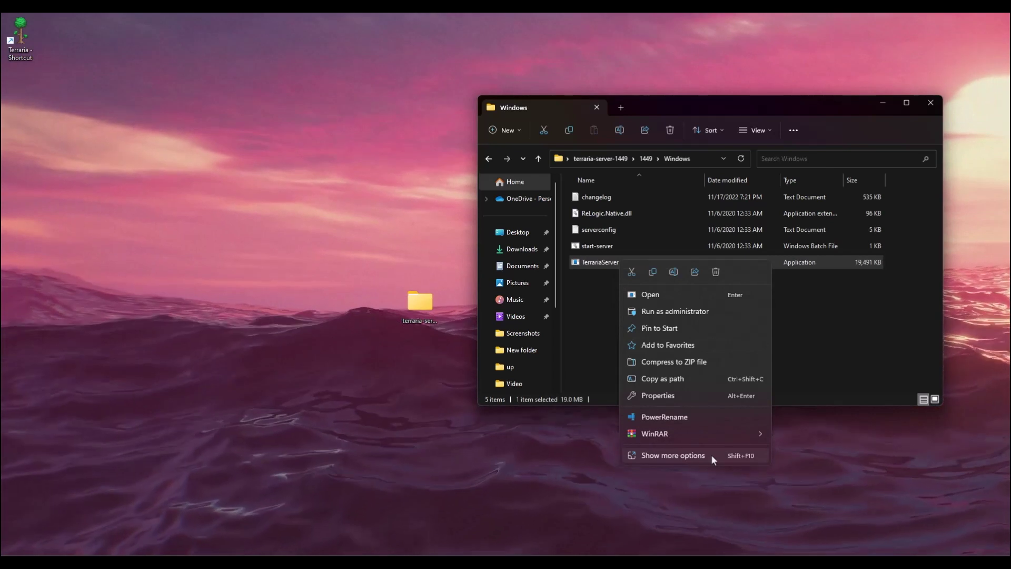
left_click(708, 454)
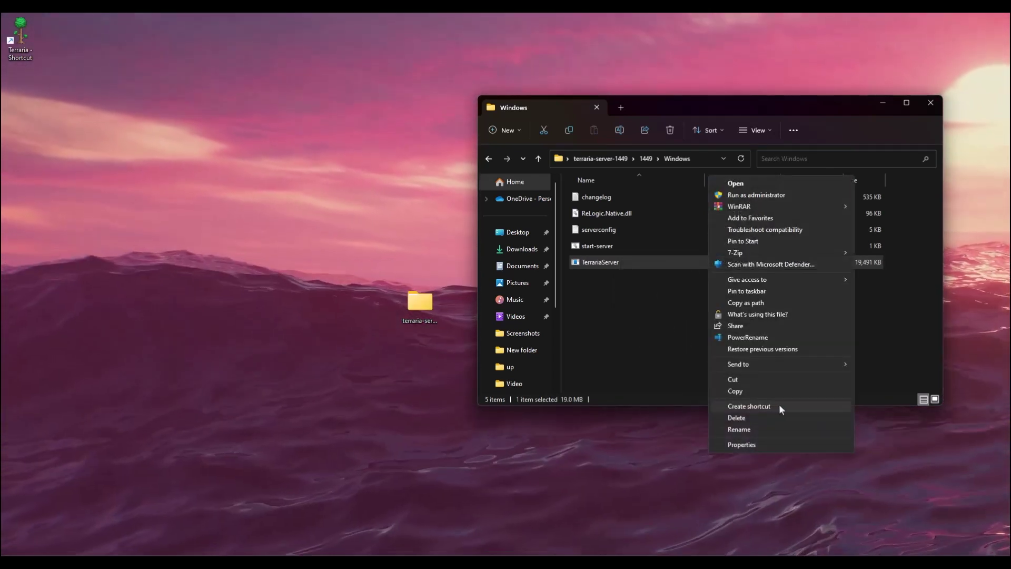
left_click(761, 407)
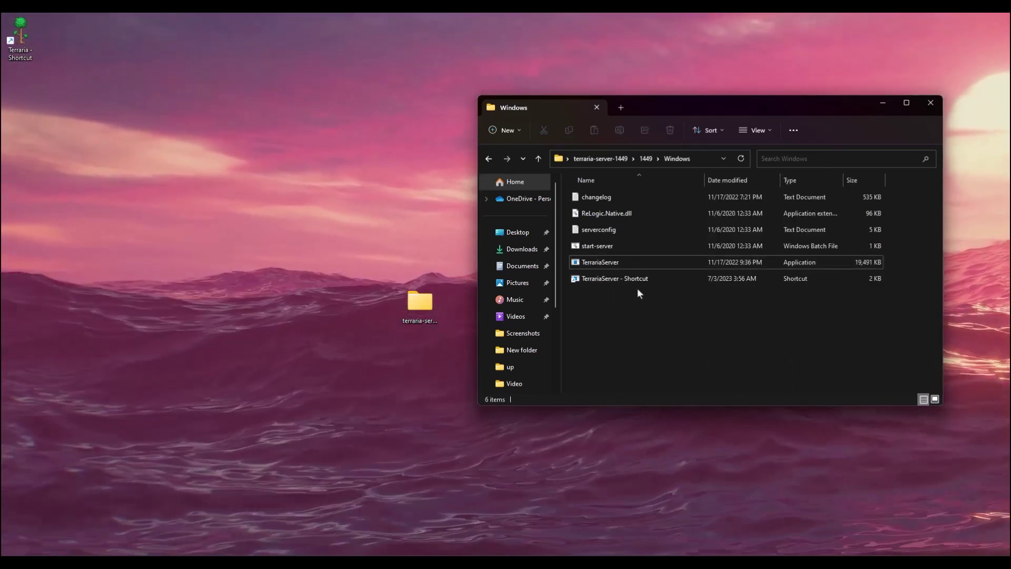
Bring up the new shortcut's Properties dialog beside File Explorer.
right_click(636, 279)
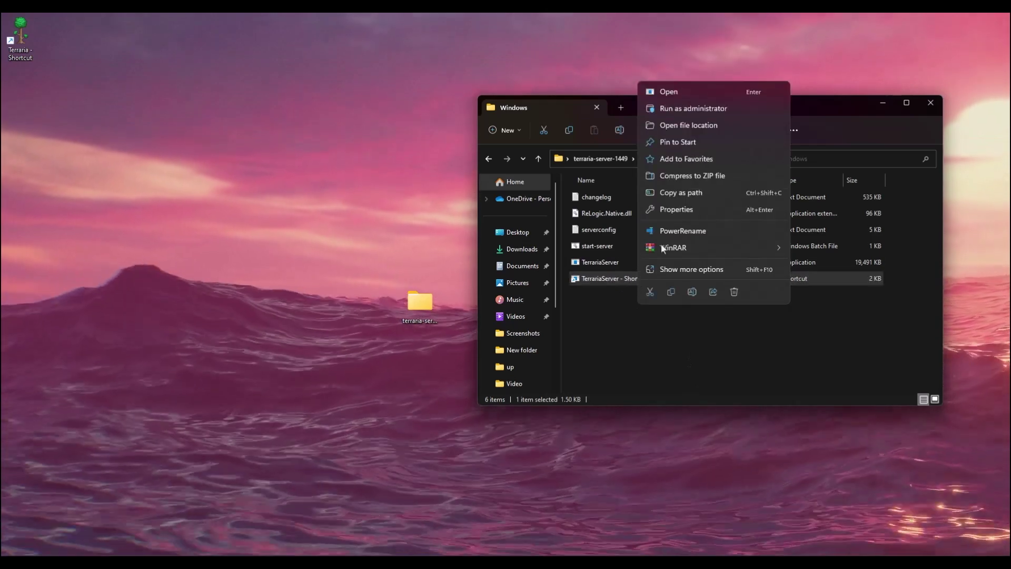
left_click(676, 209)
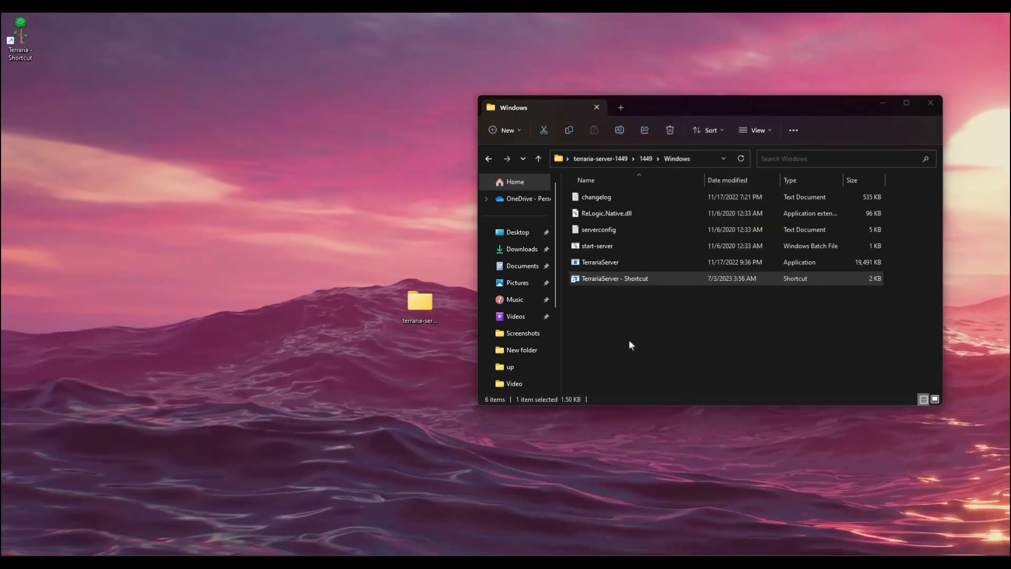
left_click_drag(785, 258, 383, 248)
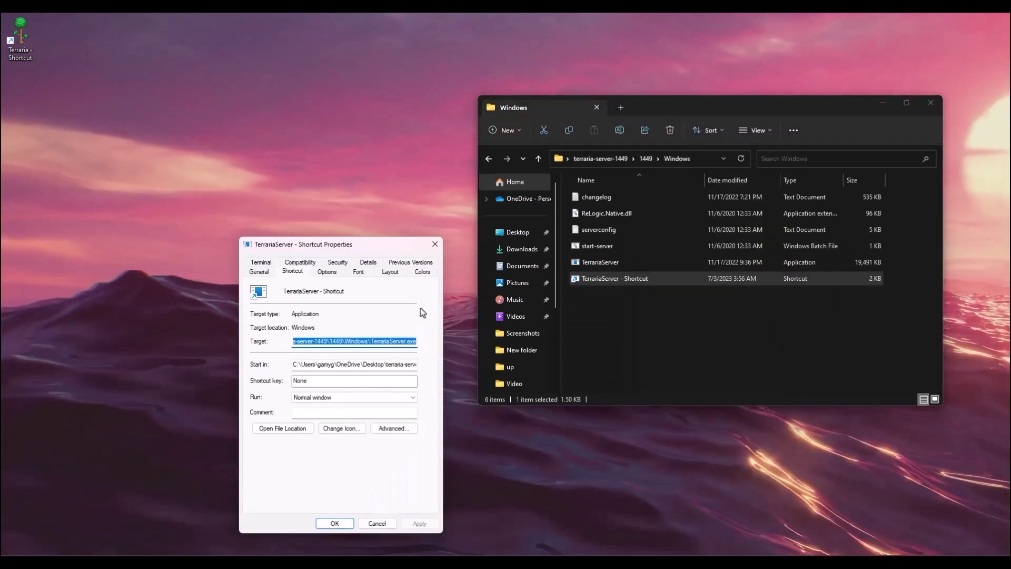
Change the shortcut's Target to end with -config serverconfig, then apply and close.
left_click(414, 342)
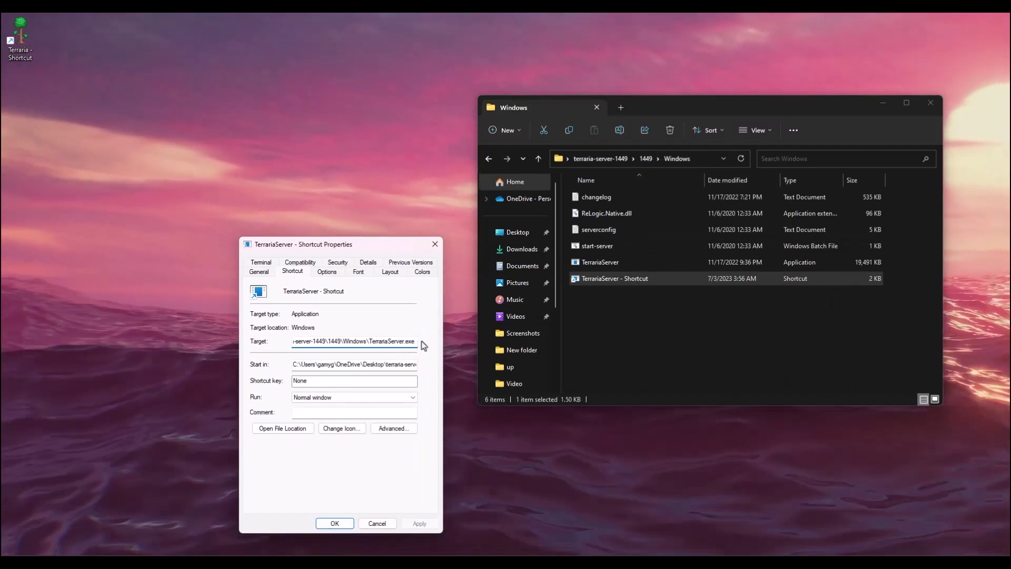
type("-")
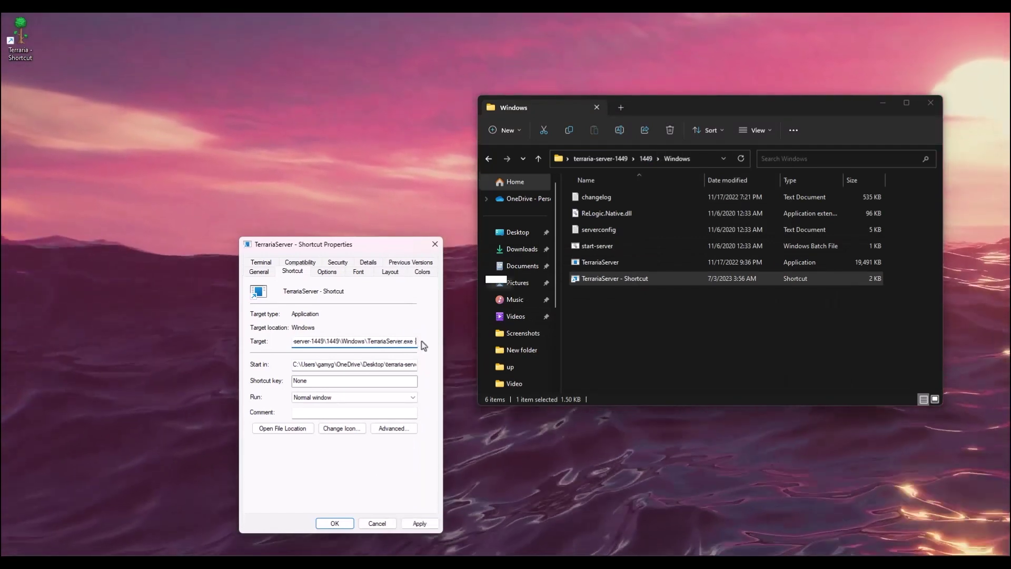
type("config")
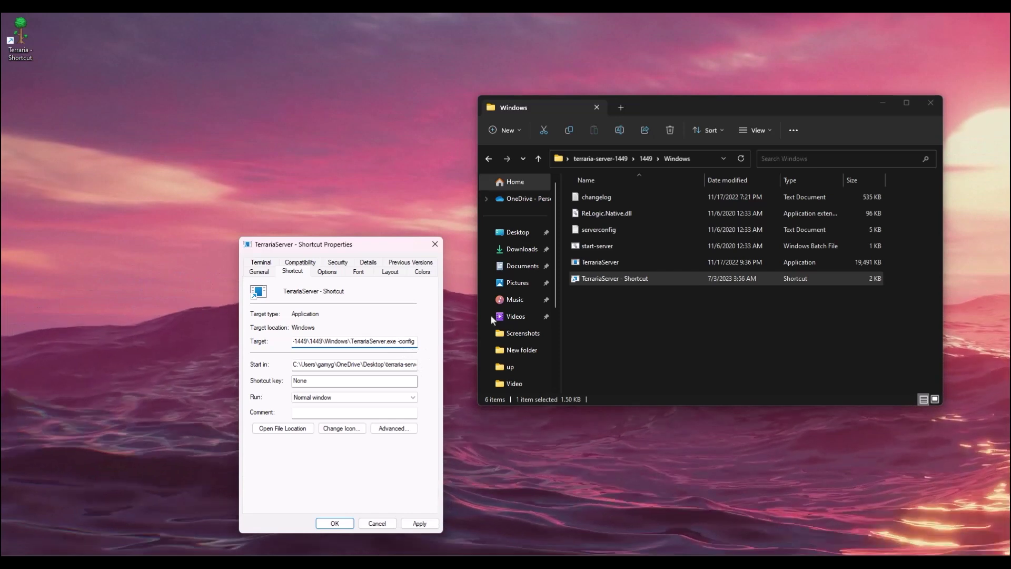
left_click(592, 228)
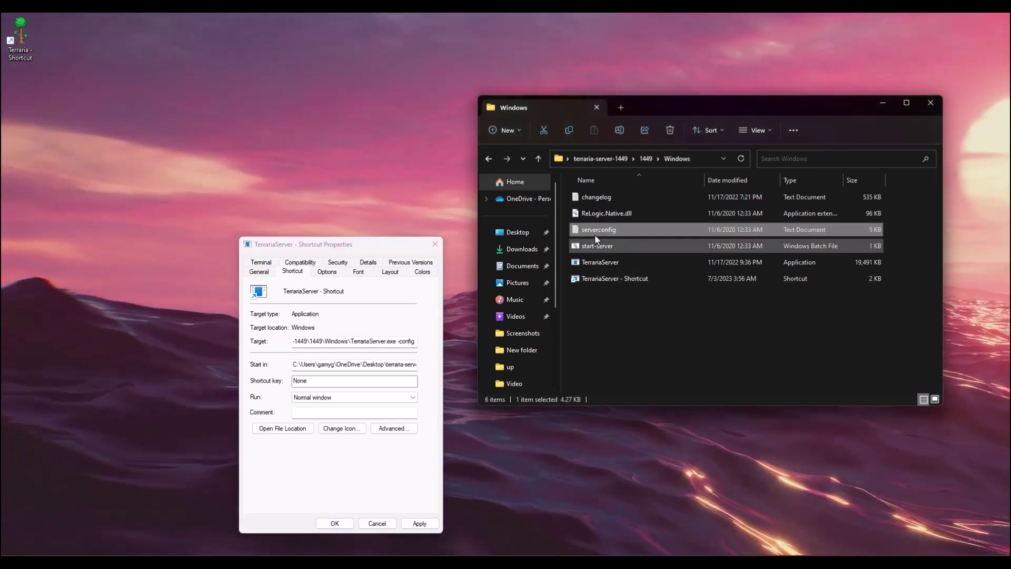
key("F2")
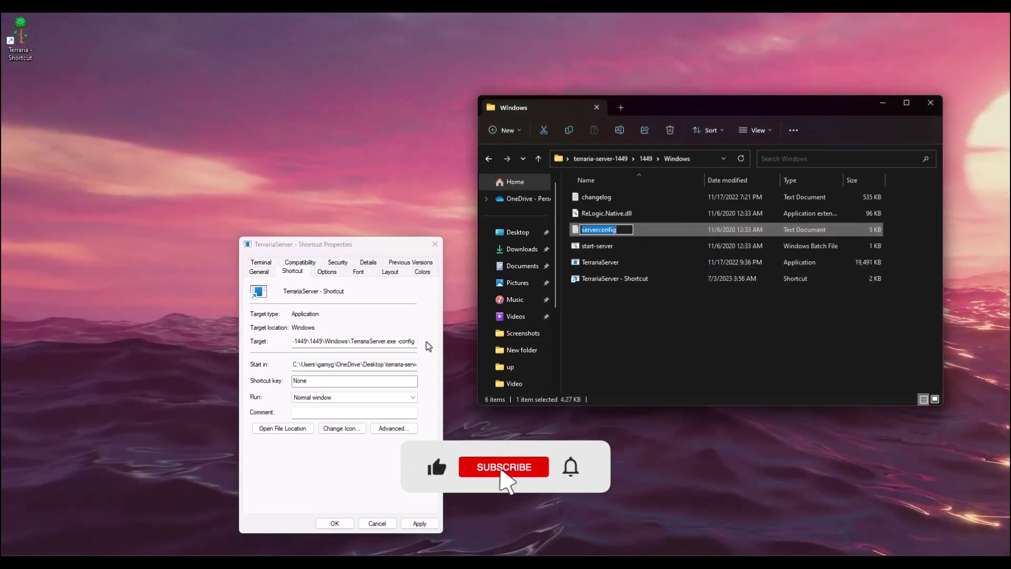
left_click(425, 347)
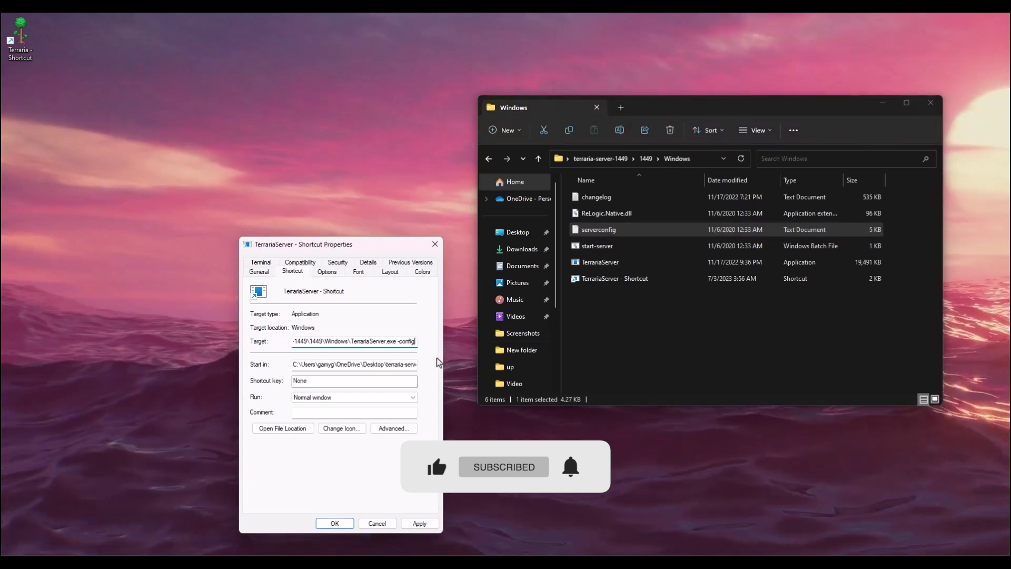
key("ctrl+v")
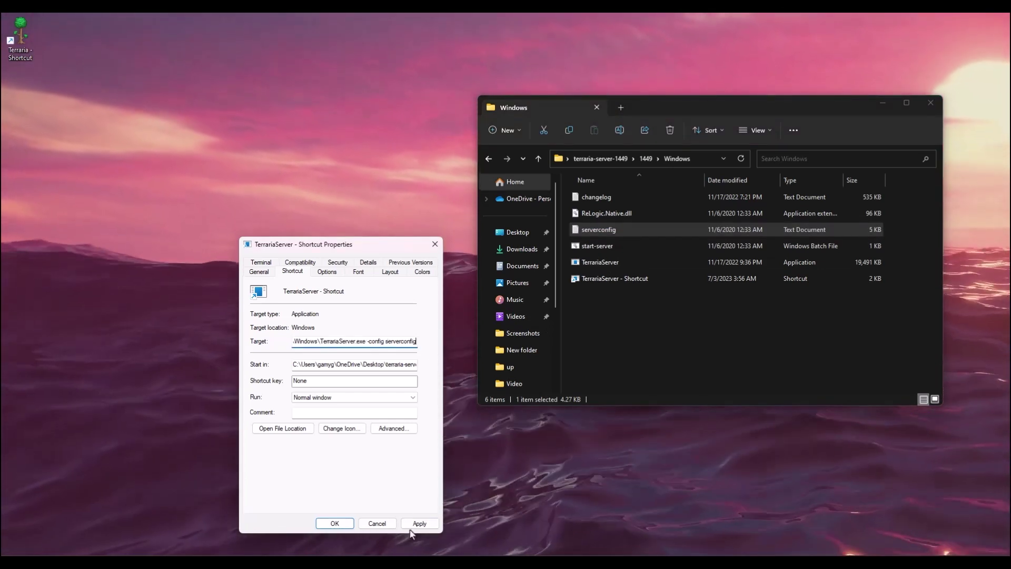
left_click(419, 523)
left_click(334, 522)
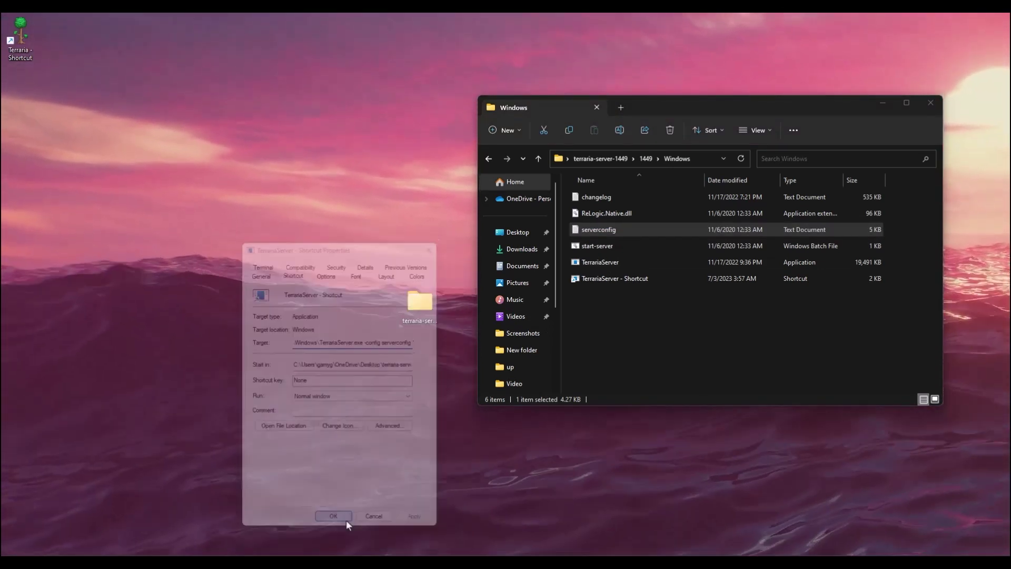
Put the TerrariaServer shortcut on the desktop and launch the dedicated server from it.
left_click_drag(640, 280, 247, 323)
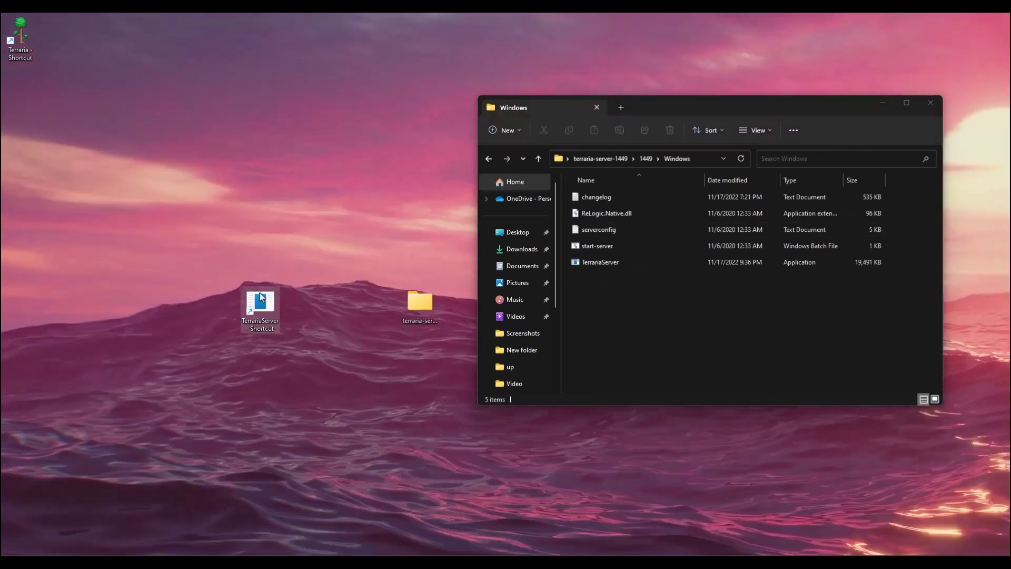
double_click(261, 302)
left_click_drag(374, 80, 630, 165)
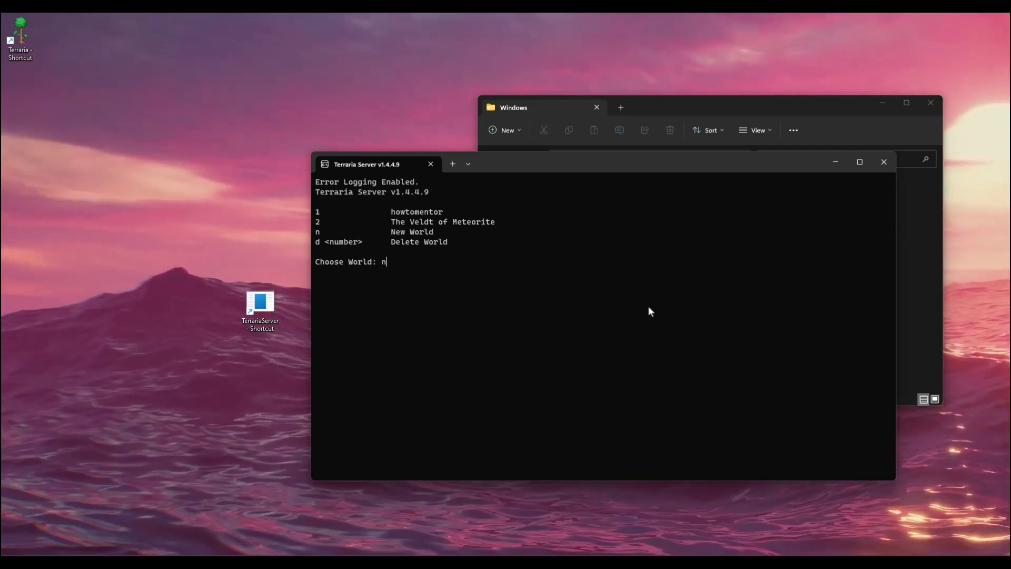
Choose n for a new world and name it howtomentor002.
type("n")
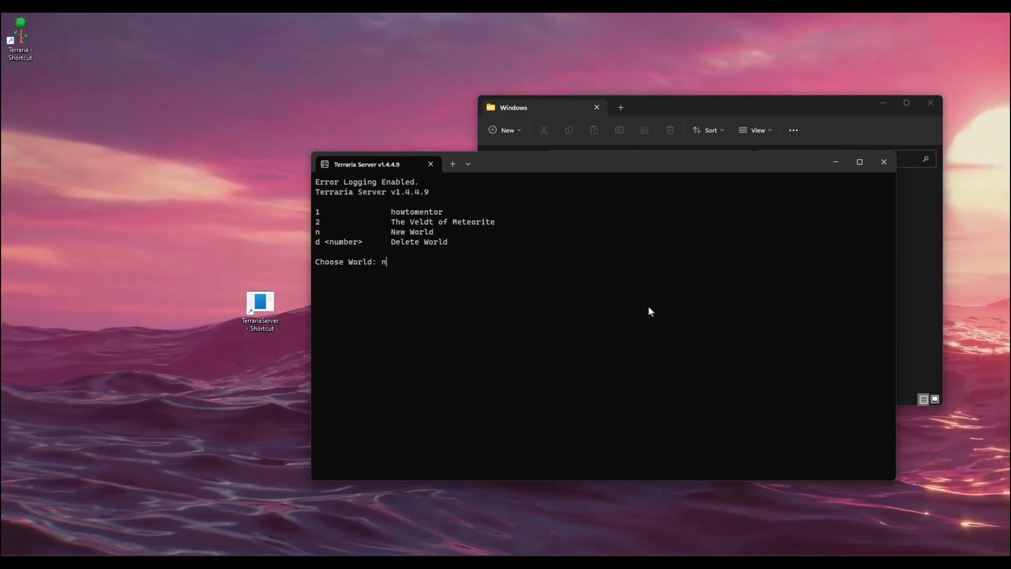
key("Return")
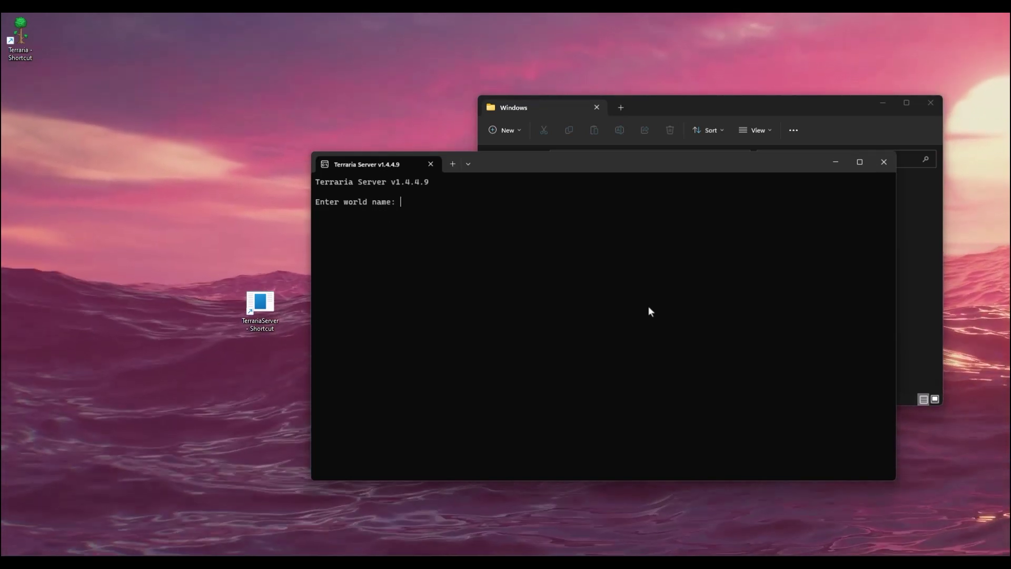
type("wtomentor002")
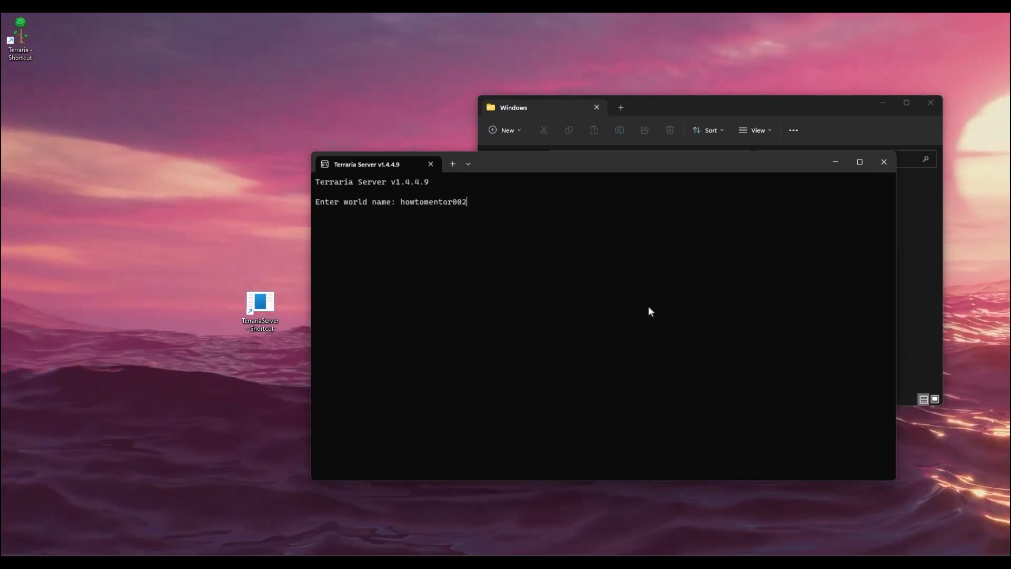
key("Return")
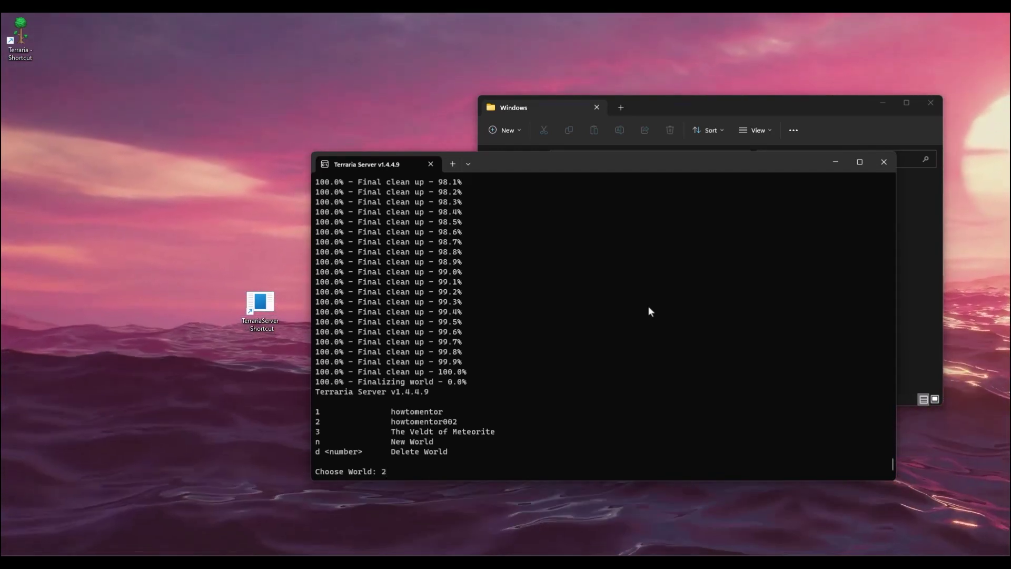
Select world 2, howtomentor002, to host.
key("Return")
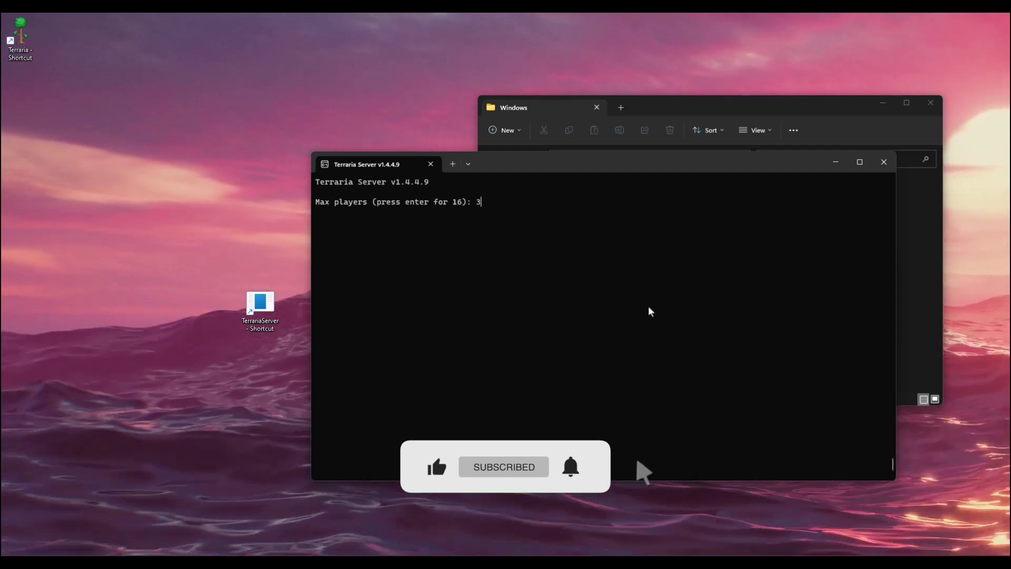
Set 3 max players and a server password, then start hosting on port 7777.
key("Return")
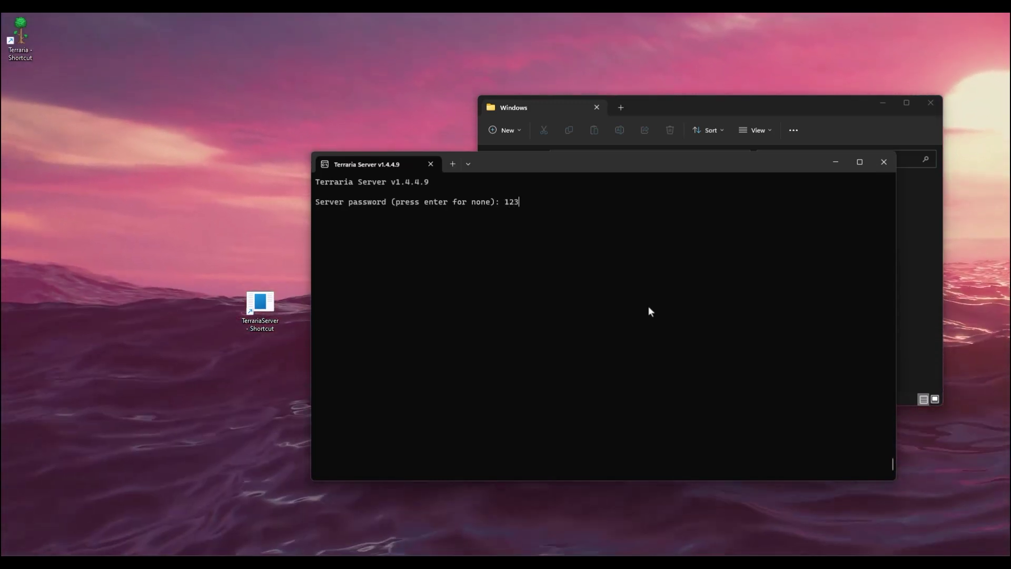
type("456")
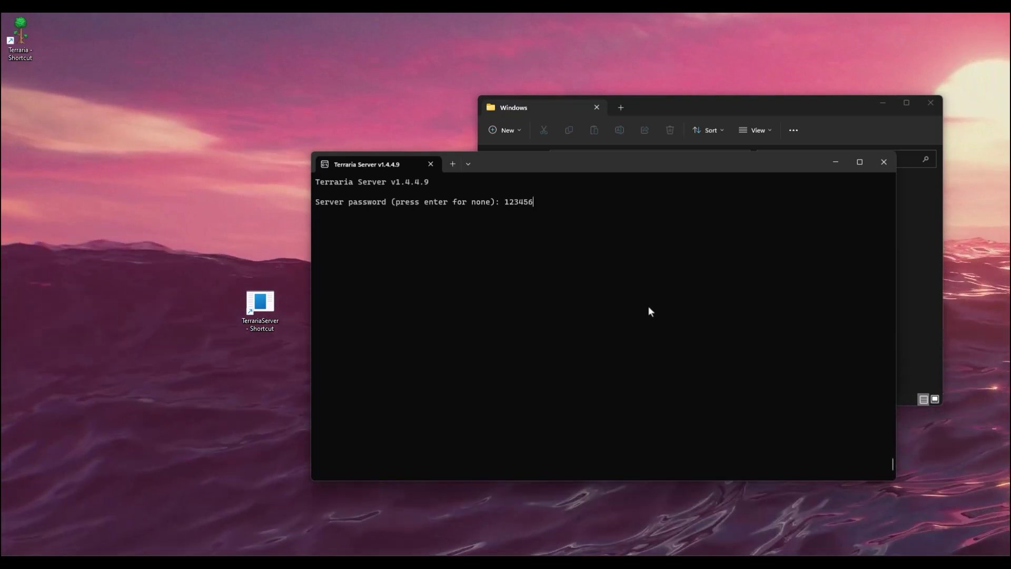
key("Return")
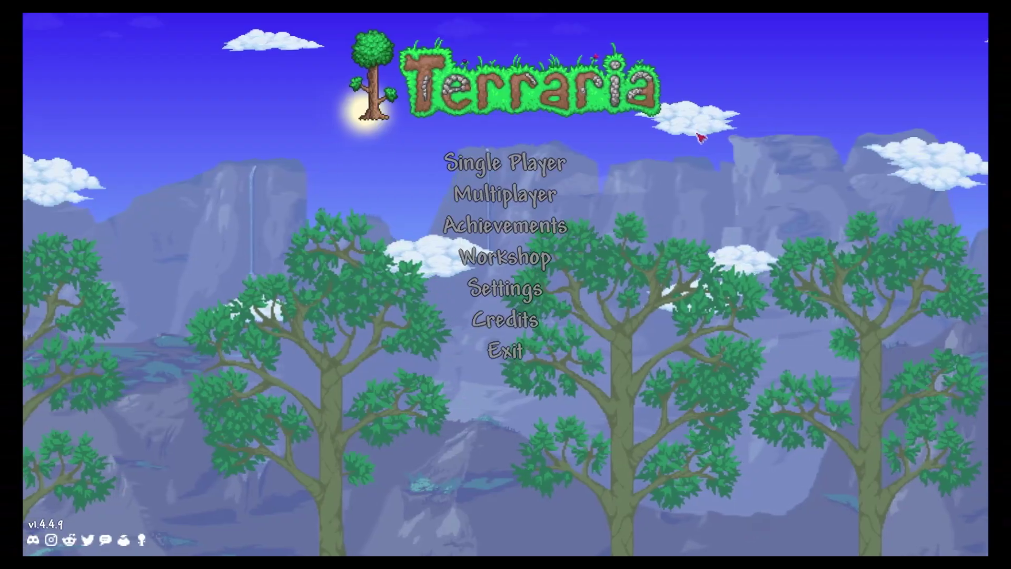
Choose Multiplayer > Join via IP with the existing character, then switch to the Windows desktop.
left_click(520, 198)
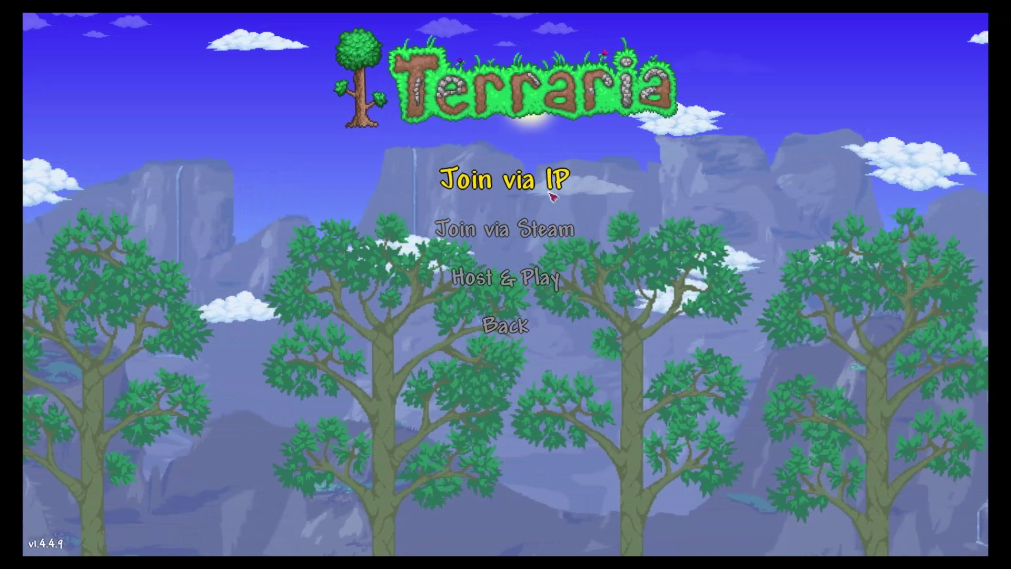
left_click(551, 196)
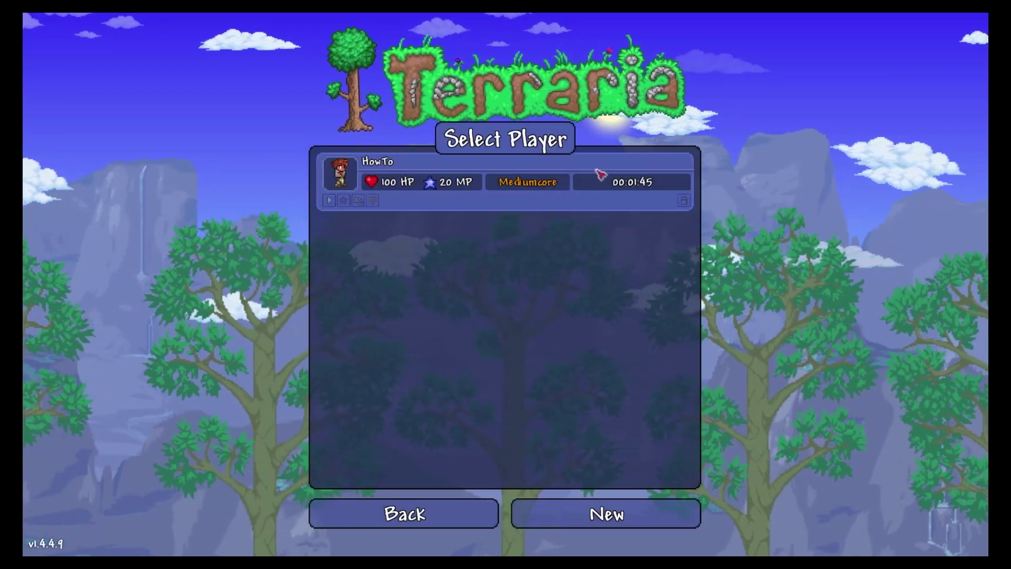
left_click(583, 180)
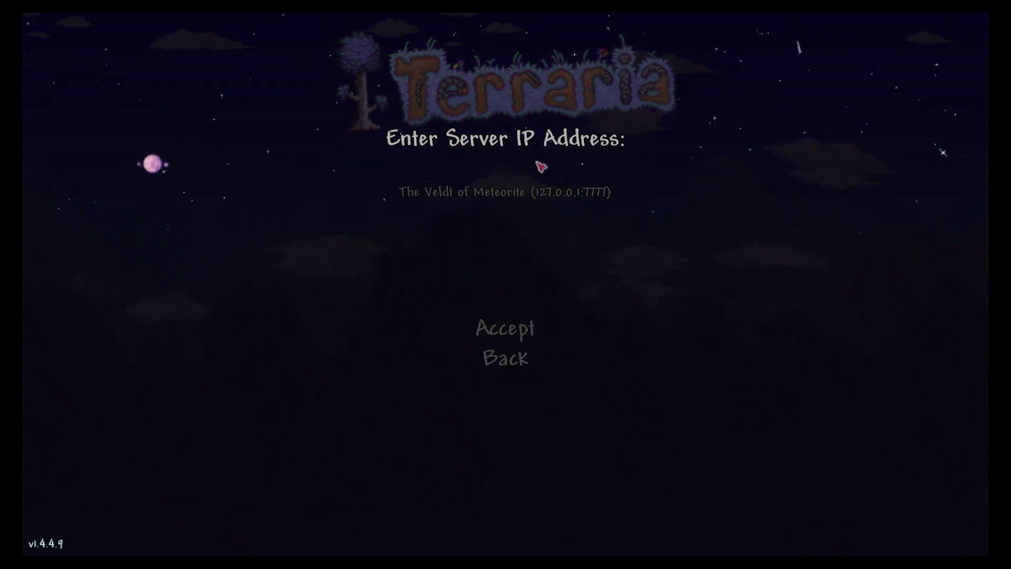
key("super")
Open Command Prompt by searching for cmd from Start.
left_click(467, 186)
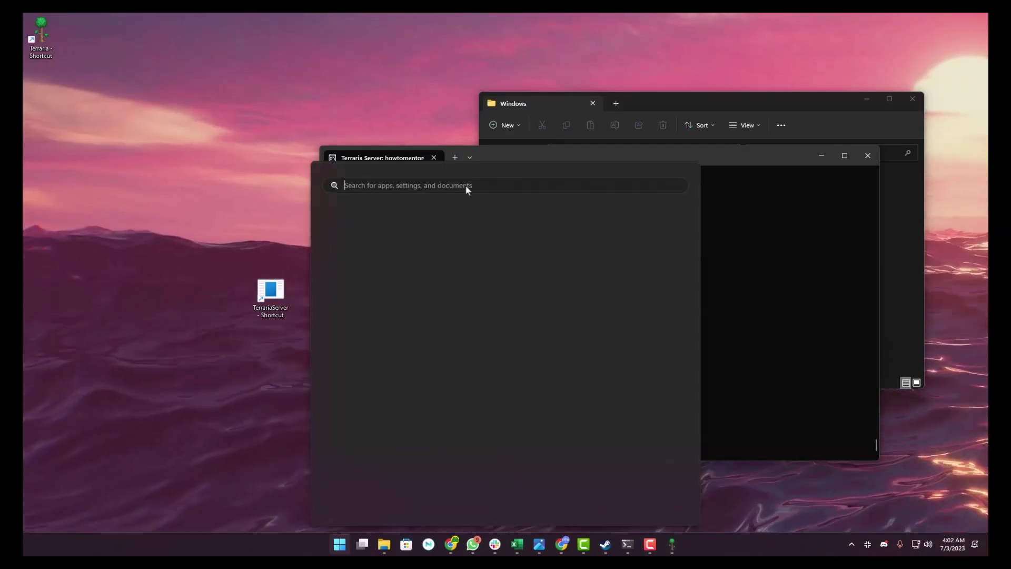
type("cmd")
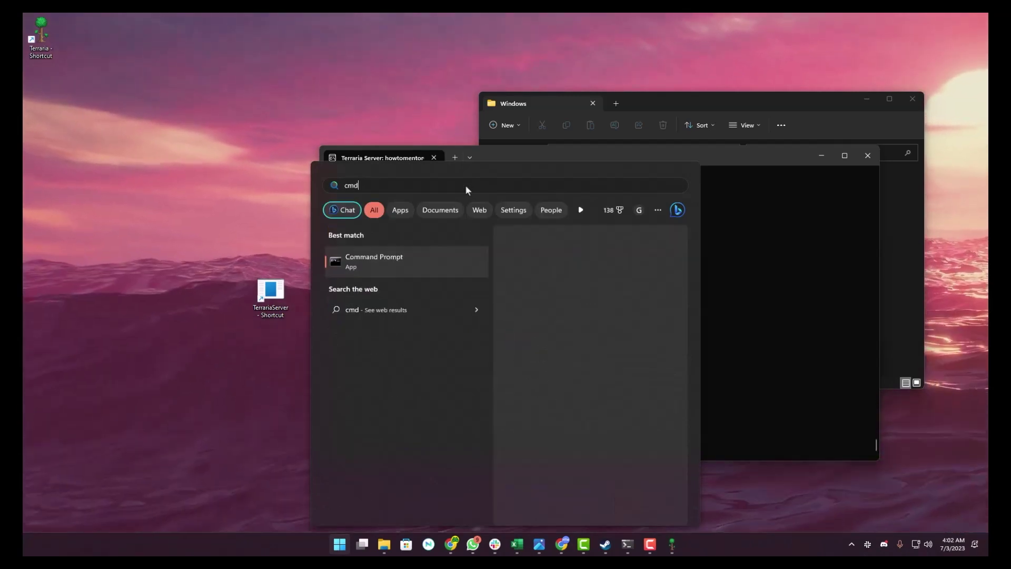
left_click(392, 263)
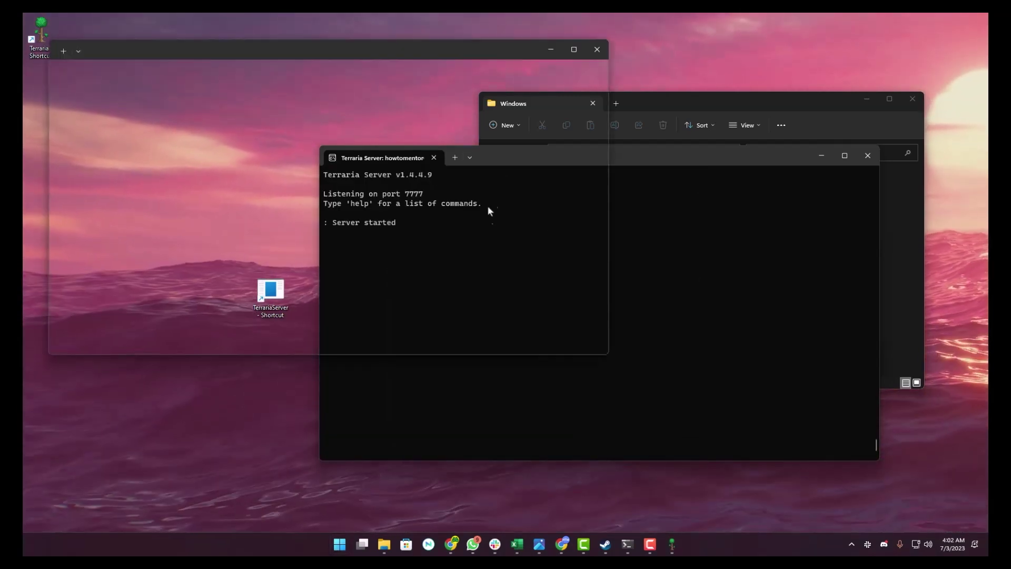
left_click_drag(438, 57, 743, 156)
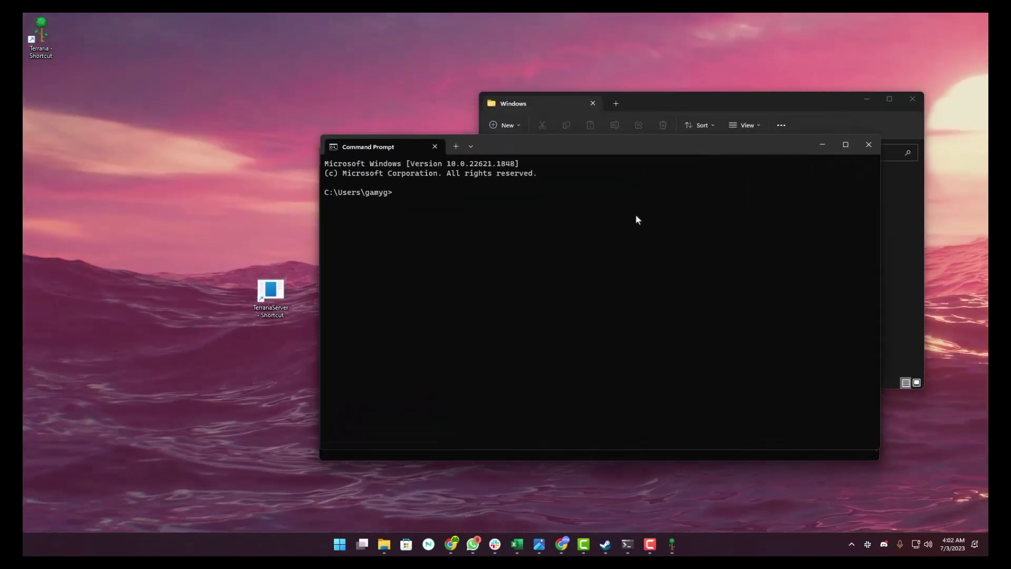
Run ipconfig and copy the Ethernet 4 IPv4 address.
type("ipconfig")
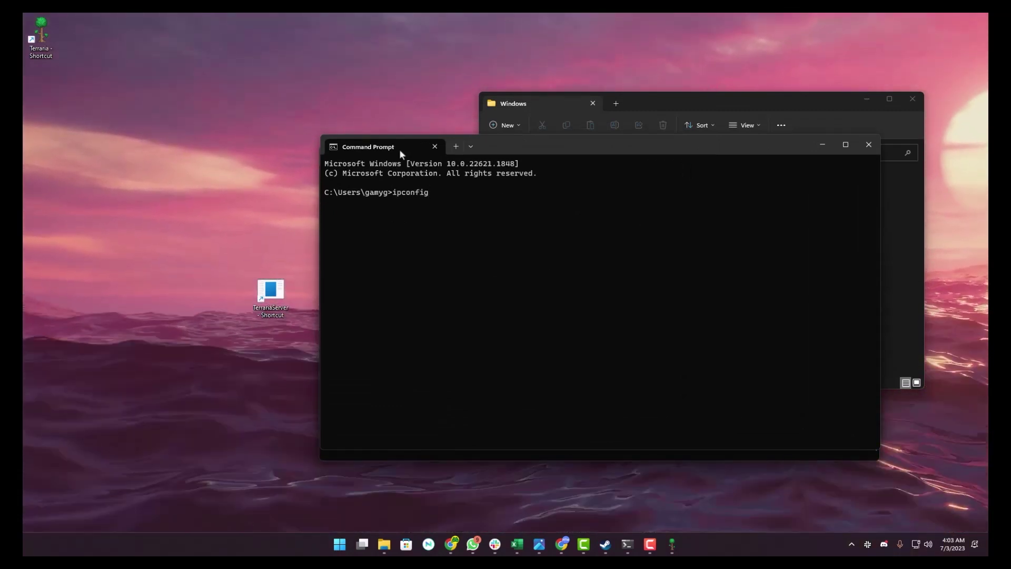
key("Return")
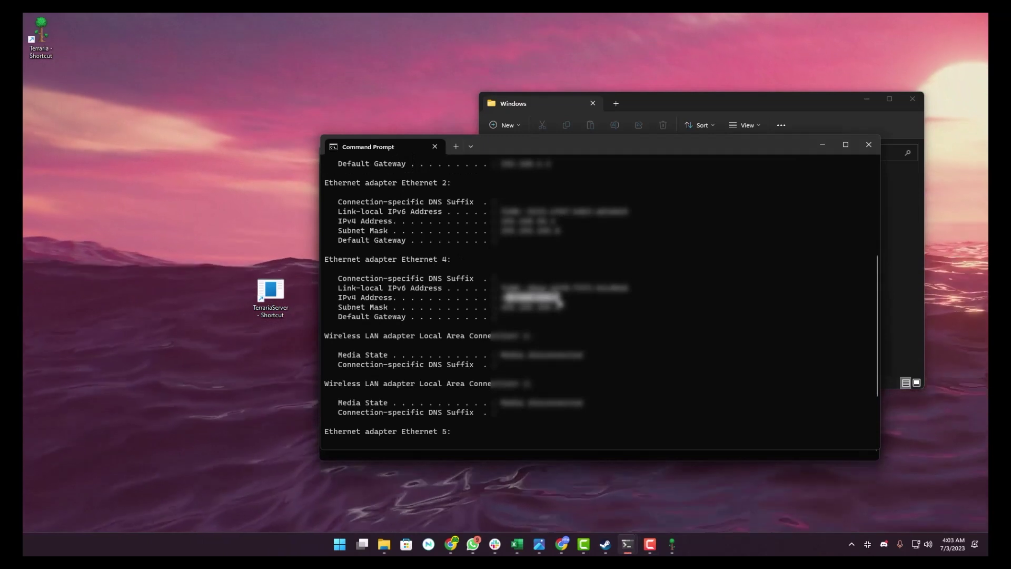
left_click_drag(339, 297, 560, 298)
key("ctrl+c")
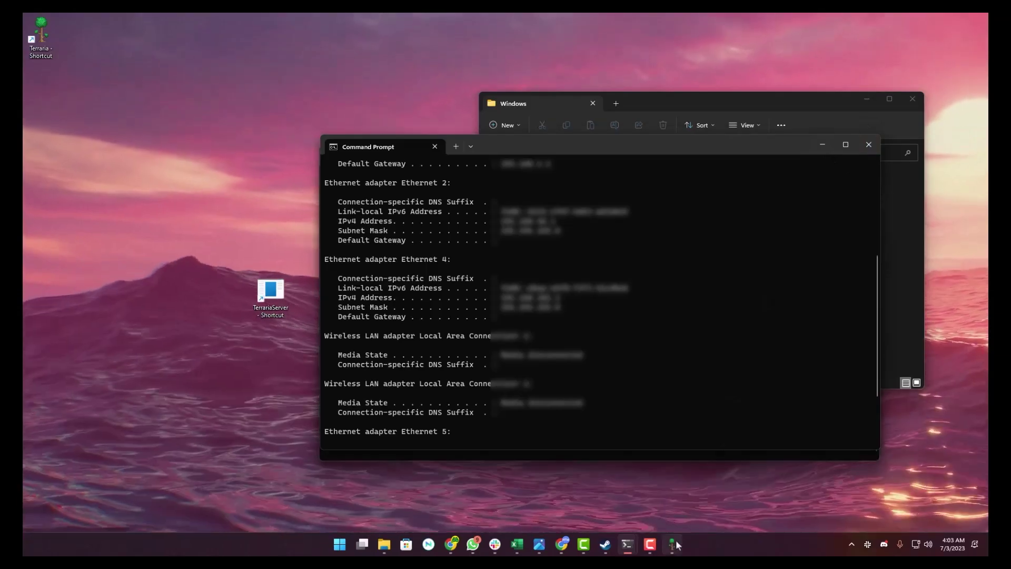
left_click(674, 540)
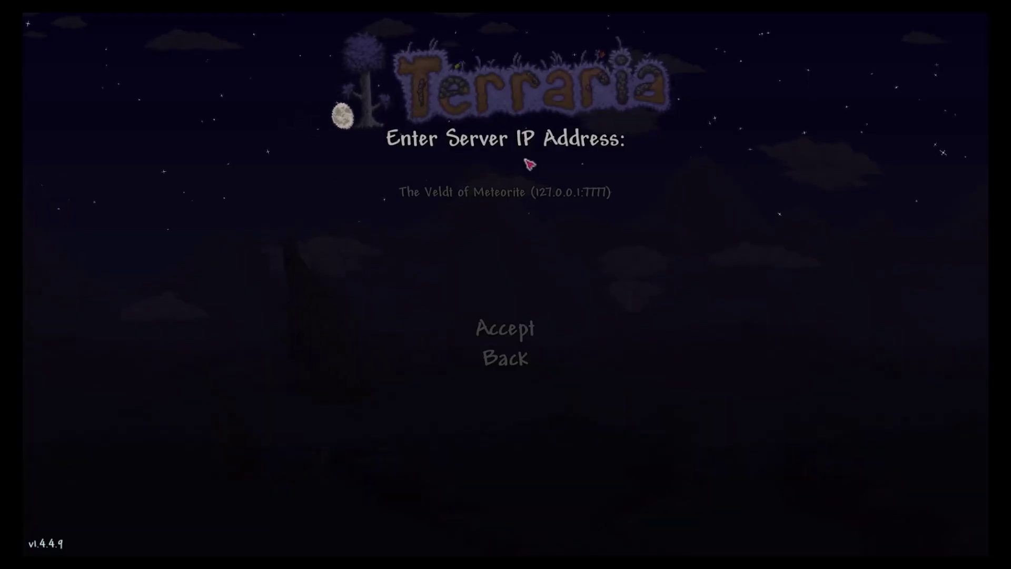
Connect to the pasted local IP on port 7777 and enter the server password.
key("ctrl+v")
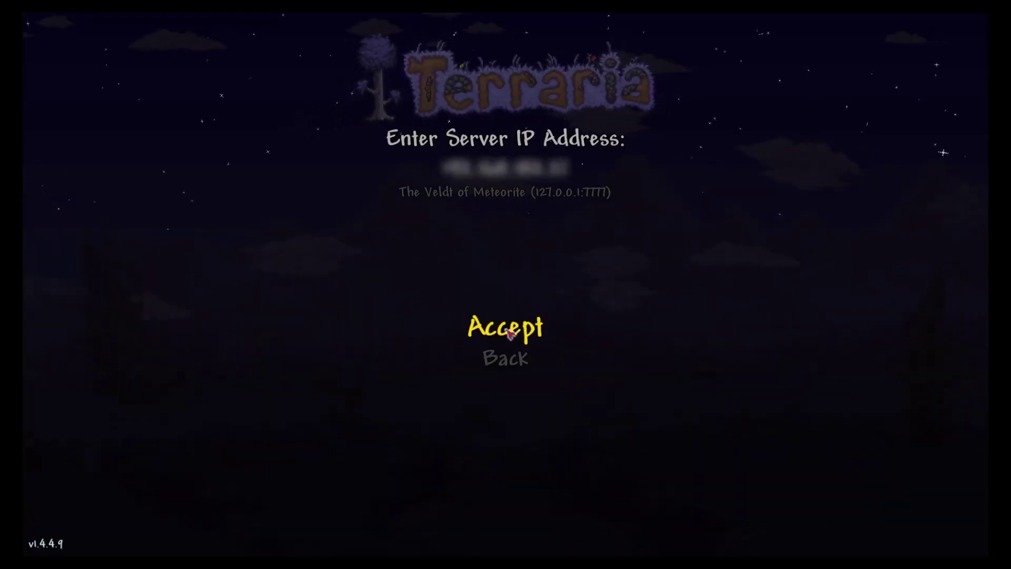
left_click(510, 333)
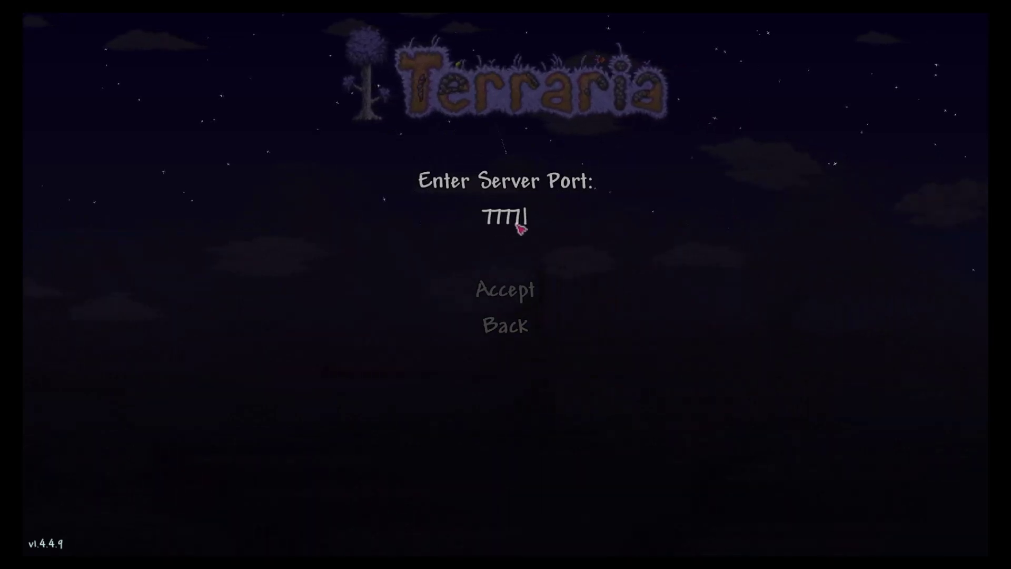
left_click(537, 290)
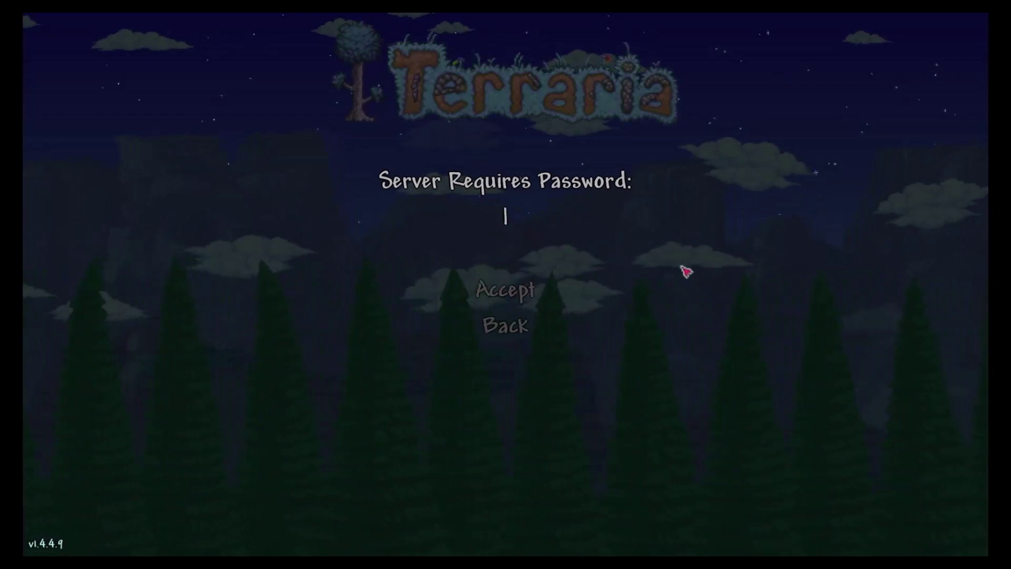
type("123456")
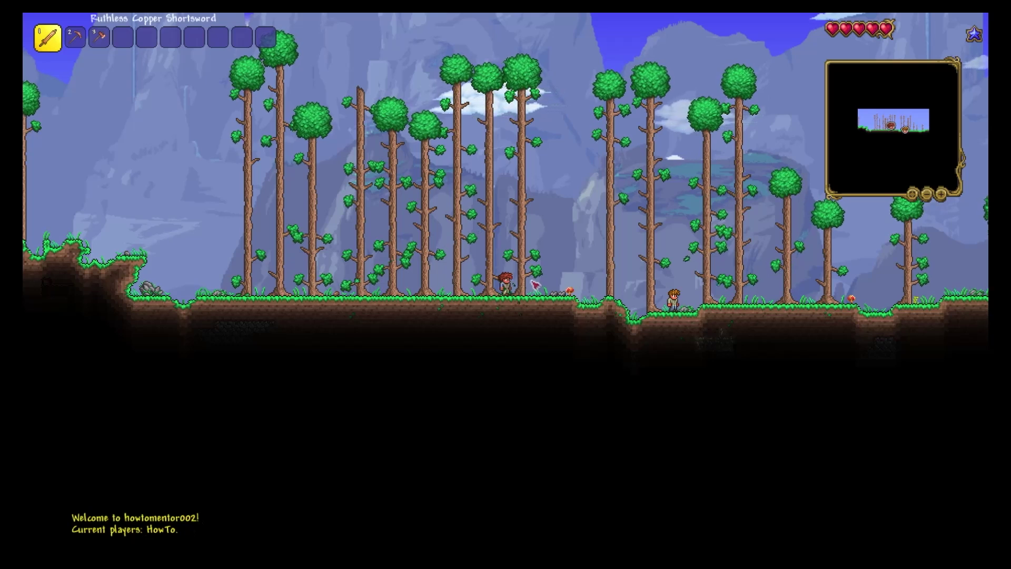
Run the character right and jump through the new world.
key("d")
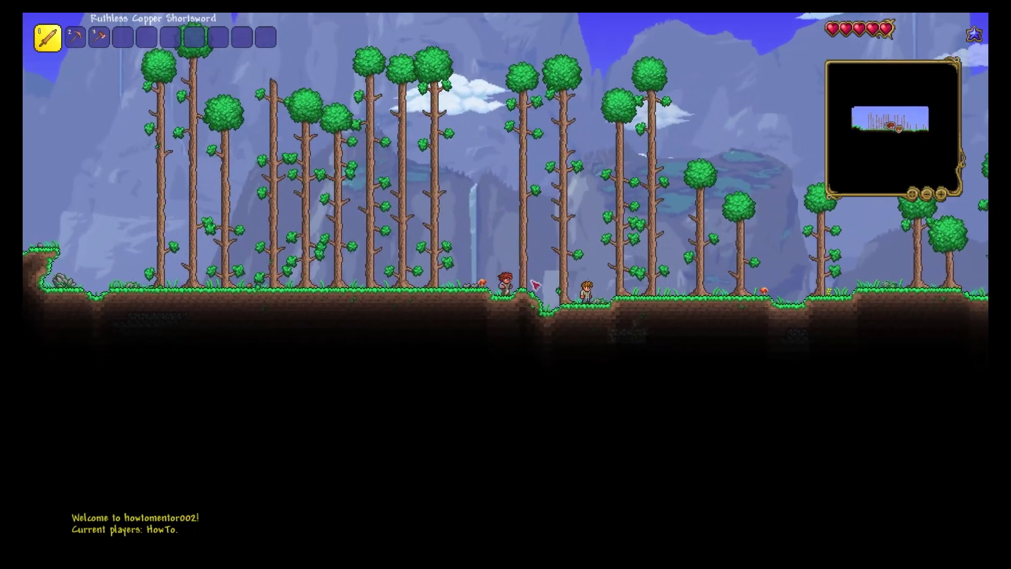
key("d")
key("space")
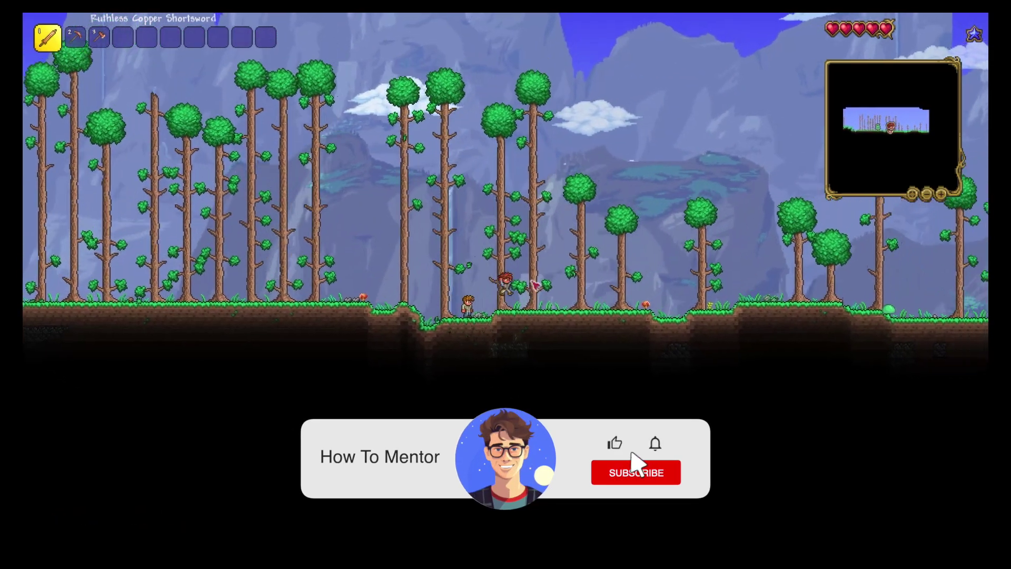
key("d")
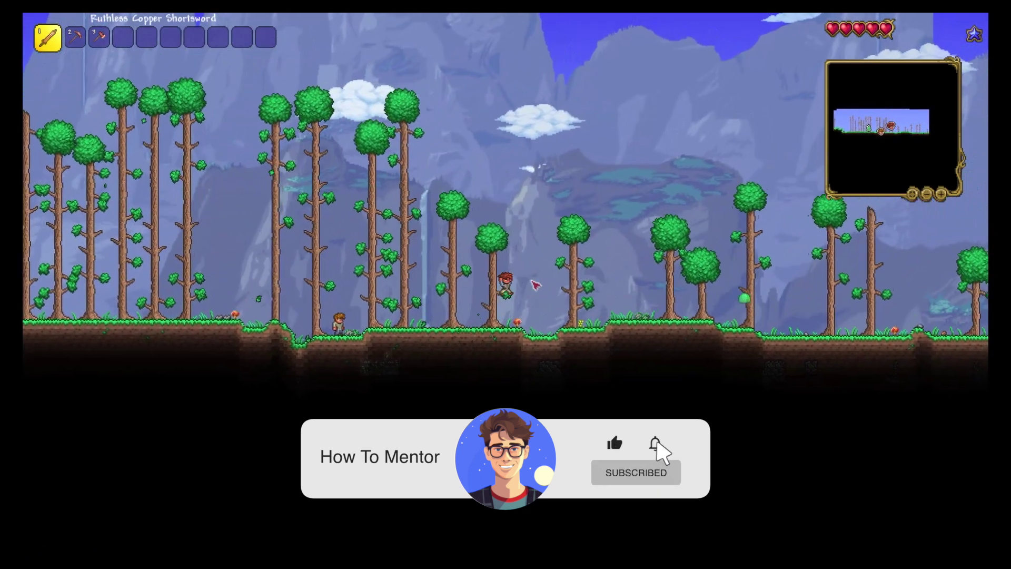